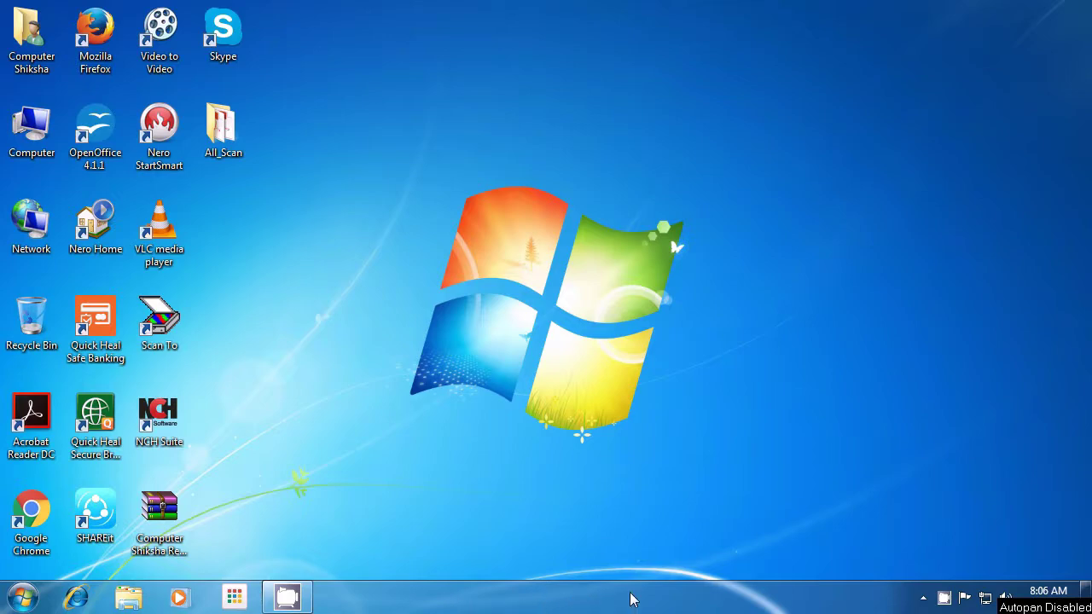
- Open the document sec 14 from the My Documents folder inside Computer Shiksha, and minimize its Word window
{"action": "double_click", "coordinate": [33, 42]}
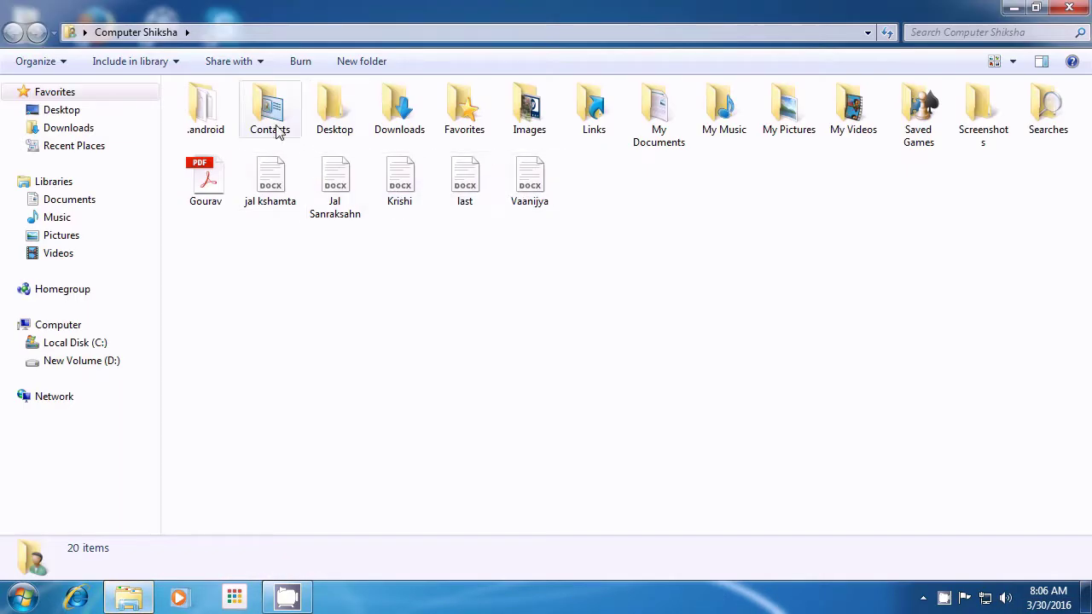
{"action": "double_click", "coordinate": [671, 132]}
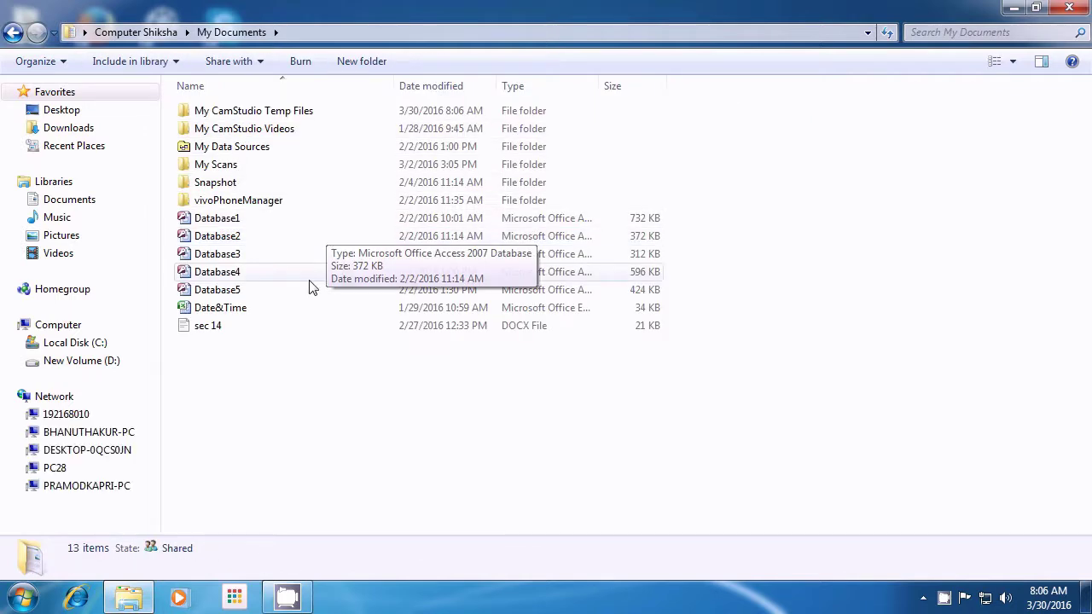
{"action": "left_click", "coordinate": [295, 334]}
{"action": "double_click", "coordinate": [295, 334]}
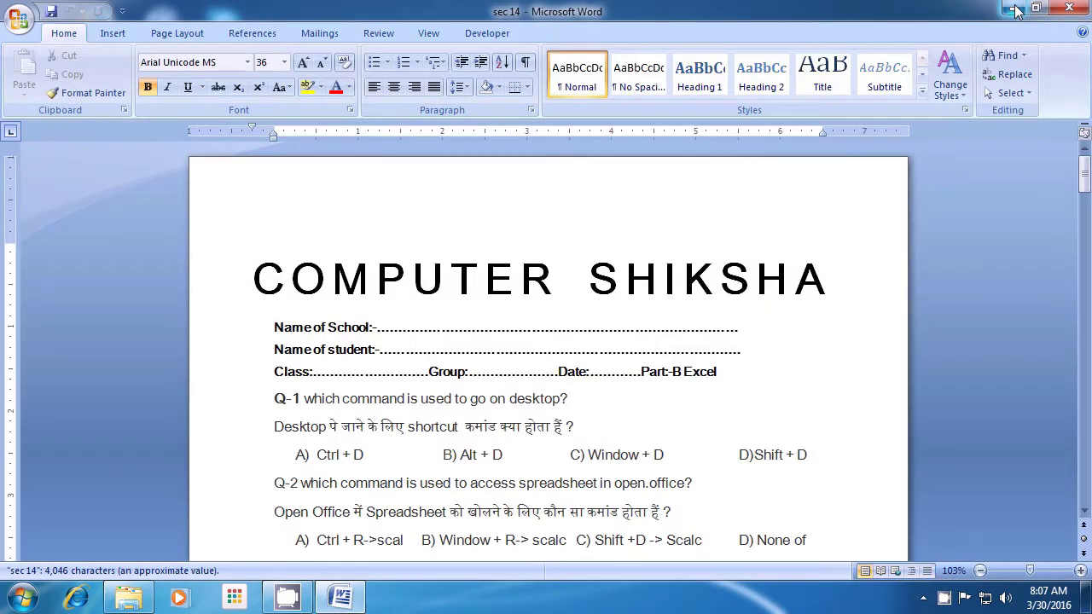
{"action": "left_click", "coordinate": [1015, 9]}
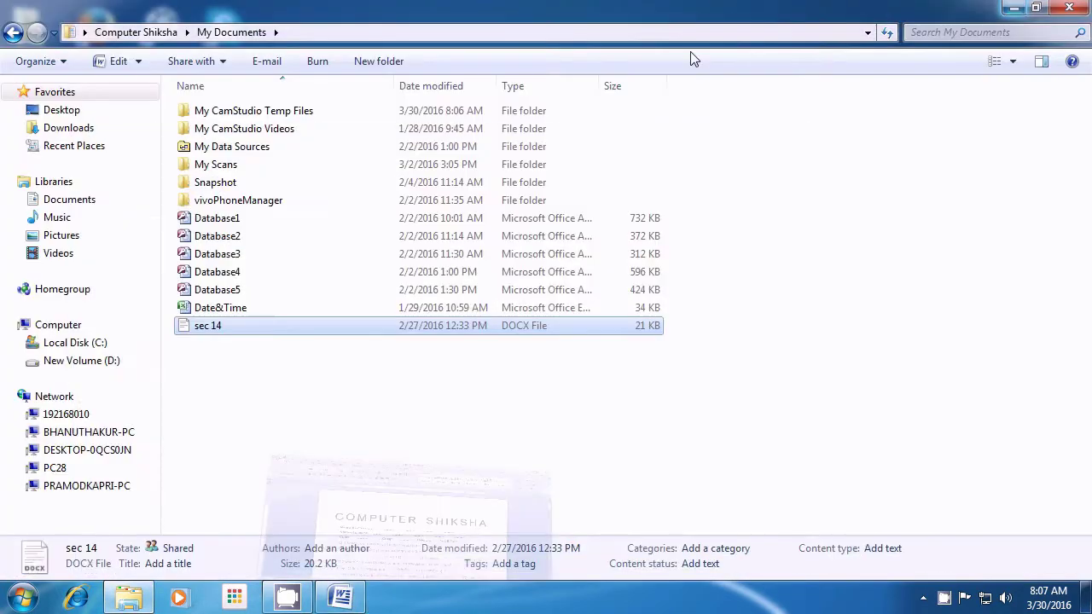
- Open the Date&Time workbook from My Documents, and minimize both the Excel window and the folder window
{"action": "double_click", "coordinate": [385, 308]}
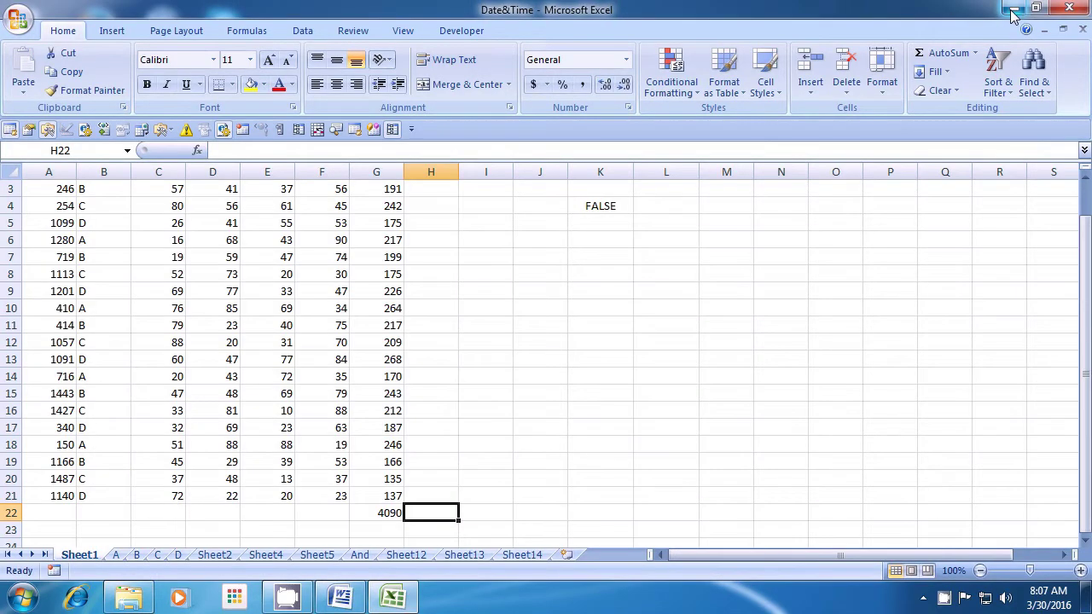
{"action": "left_click", "coordinate": [1010, 9]}
{"action": "left_click", "coordinate": [1015, 12]}
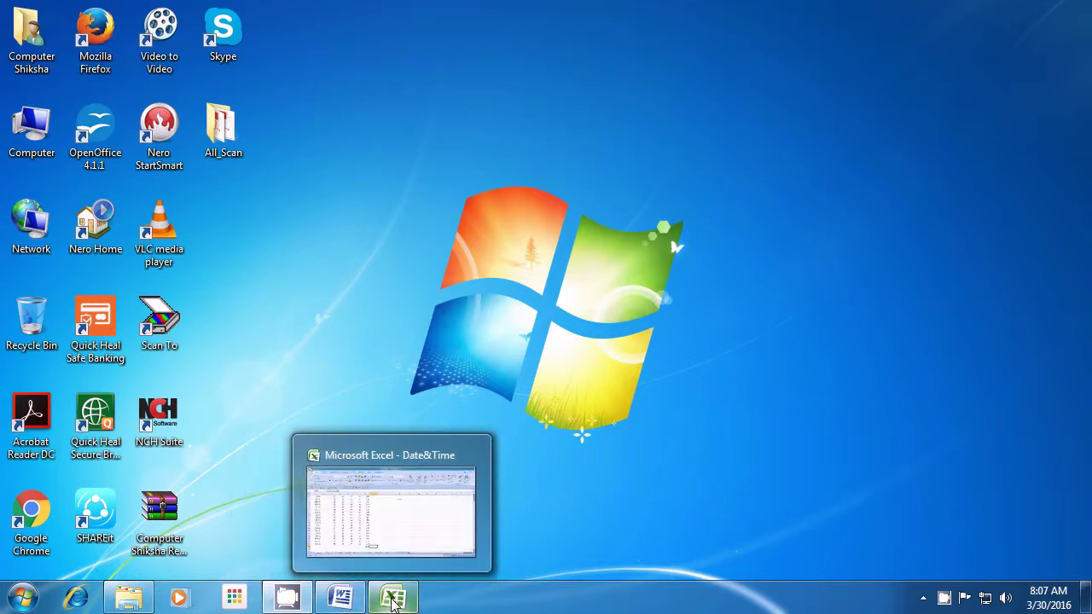
- Preview the thumbnails of the open windows, including the My Documents folder and the Date&Time workbook
{"action": "mouse_move", "coordinate": [292, 597]}
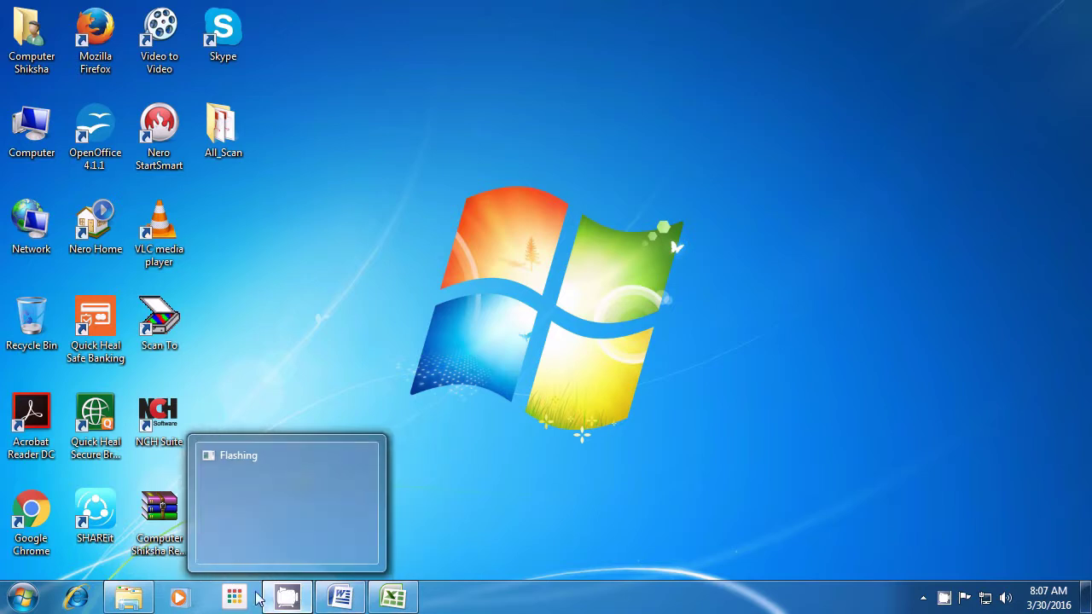
{"action": "mouse_move", "coordinate": [141, 603]}
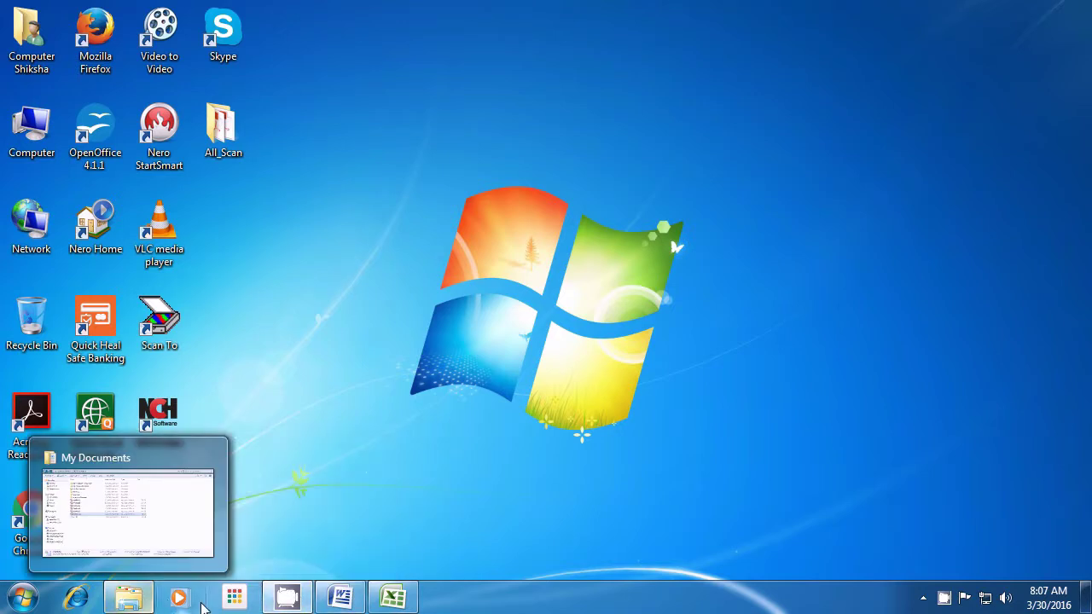
{"action": "mouse_move", "coordinate": [404, 603]}
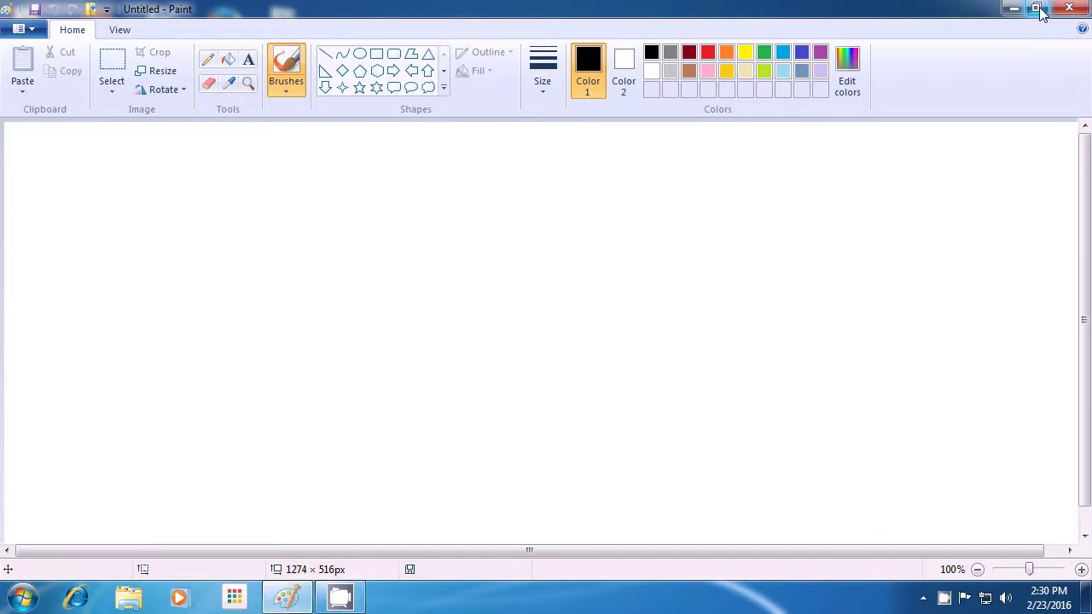
- Restore the Paint window to its smaller size, maximize it again, and minimize it
{"action": "left_click", "coordinate": [1035, 9]}
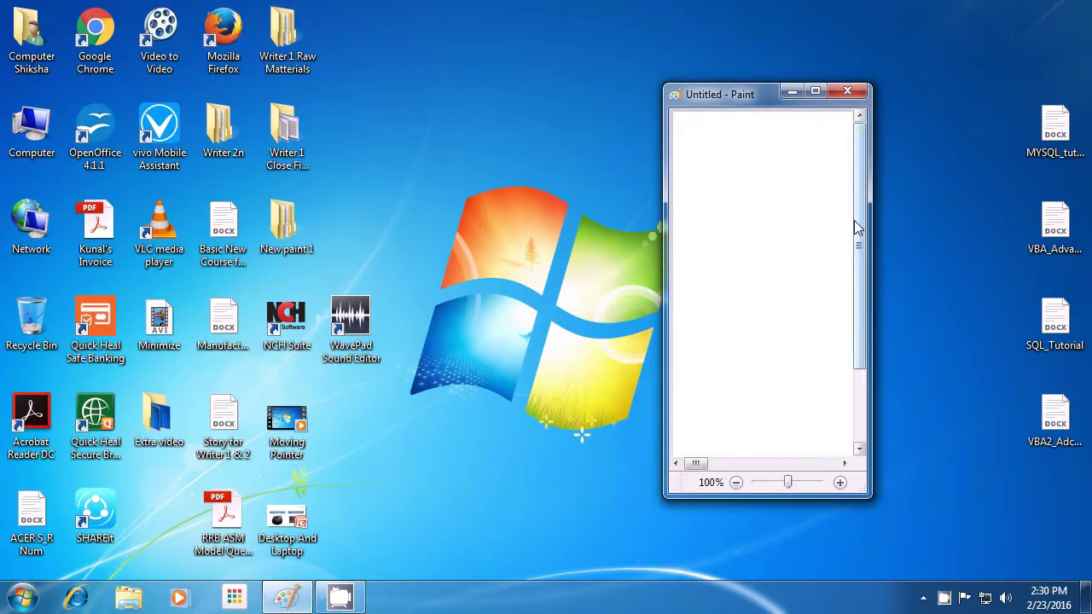
{"action": "left_click", "coordinate": [815, 91]}
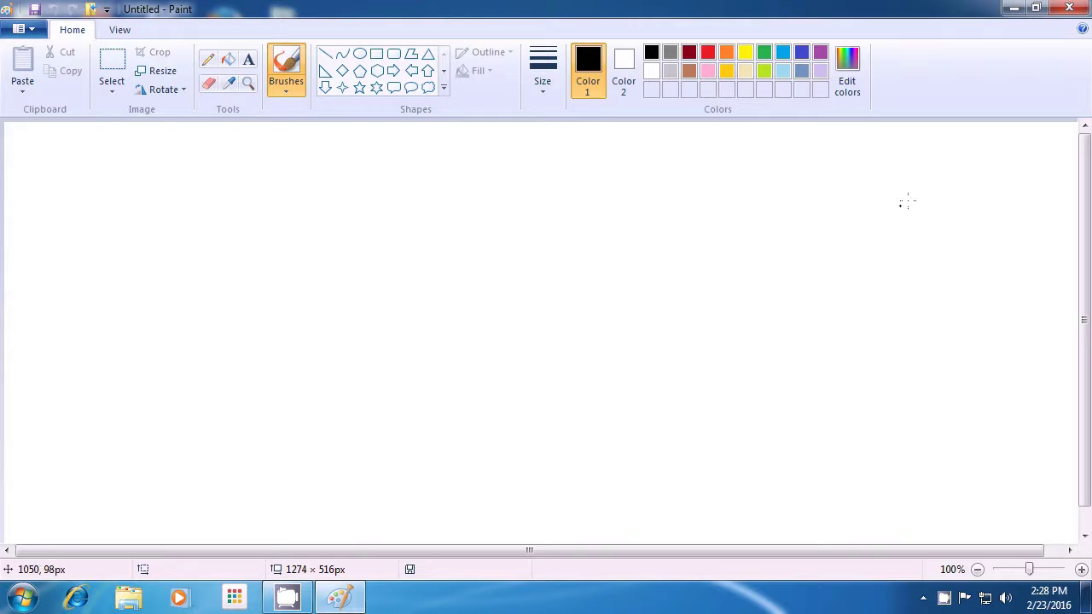
{"action": "left_click", "coordinate": [1012, 10]}
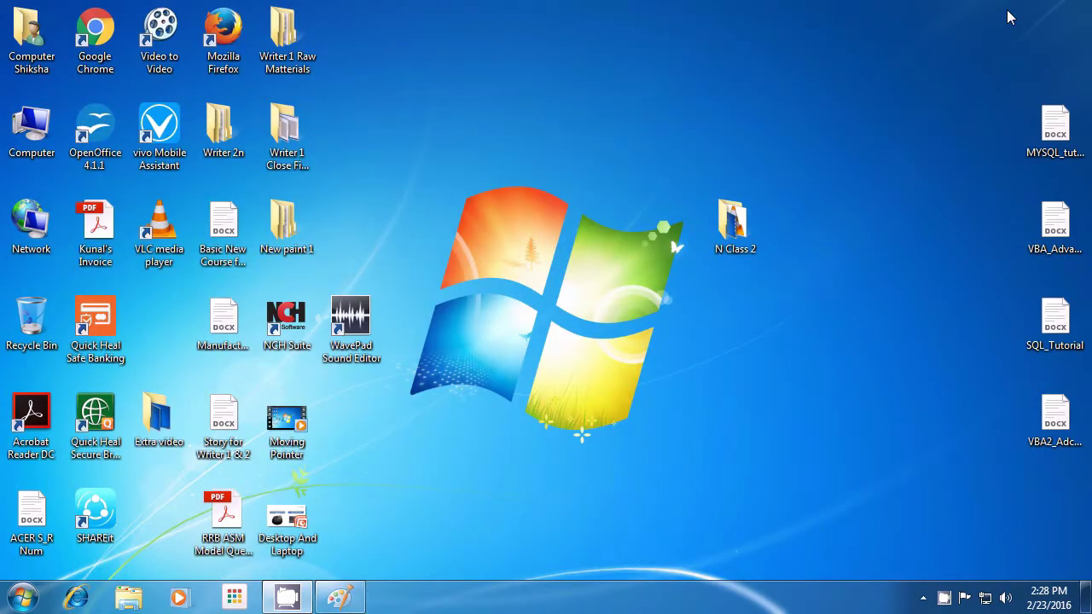
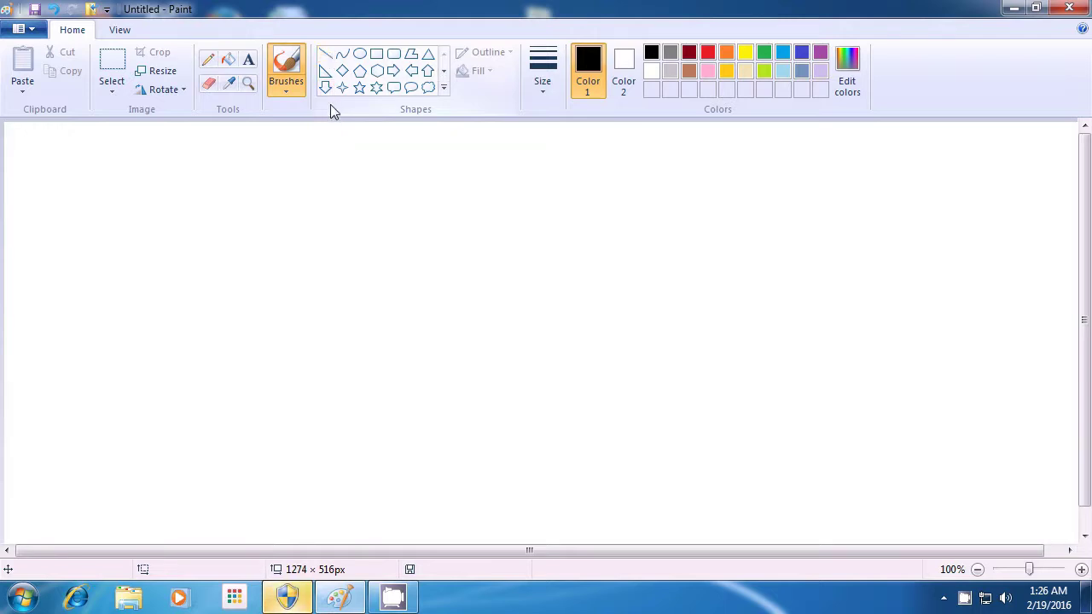
- Draw a zigzag of three connected black Line shapes, about 122 × 146, 309 × 160 and 145 × 174 px
{"action": "left_click", "coordinate": [326, 56]}
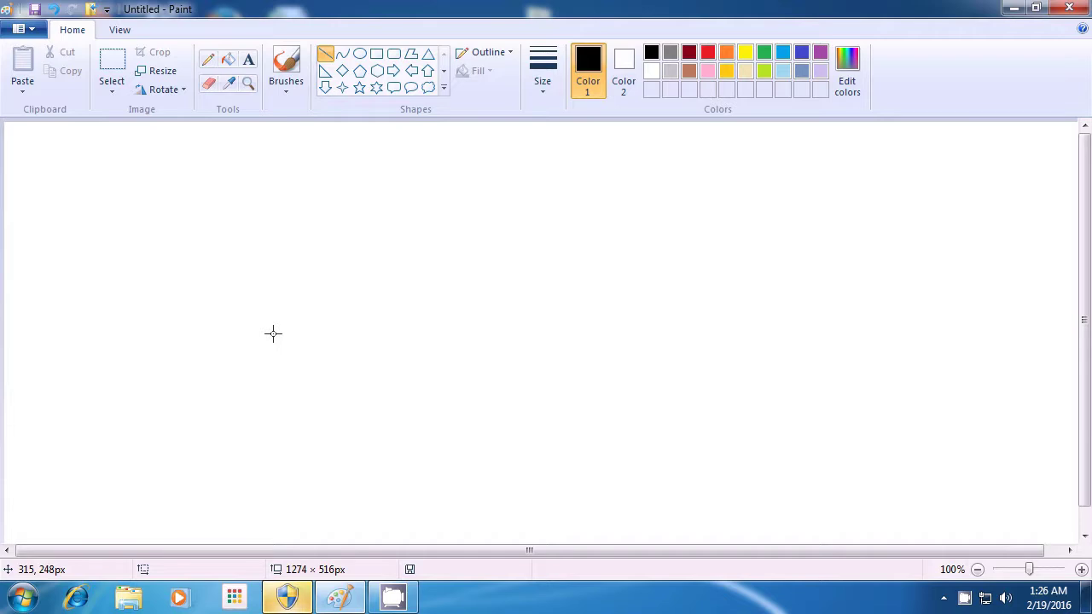
{"action": "left_click_drag", "start_coordinate": [273, 333], "coordinate": [376, 211]}
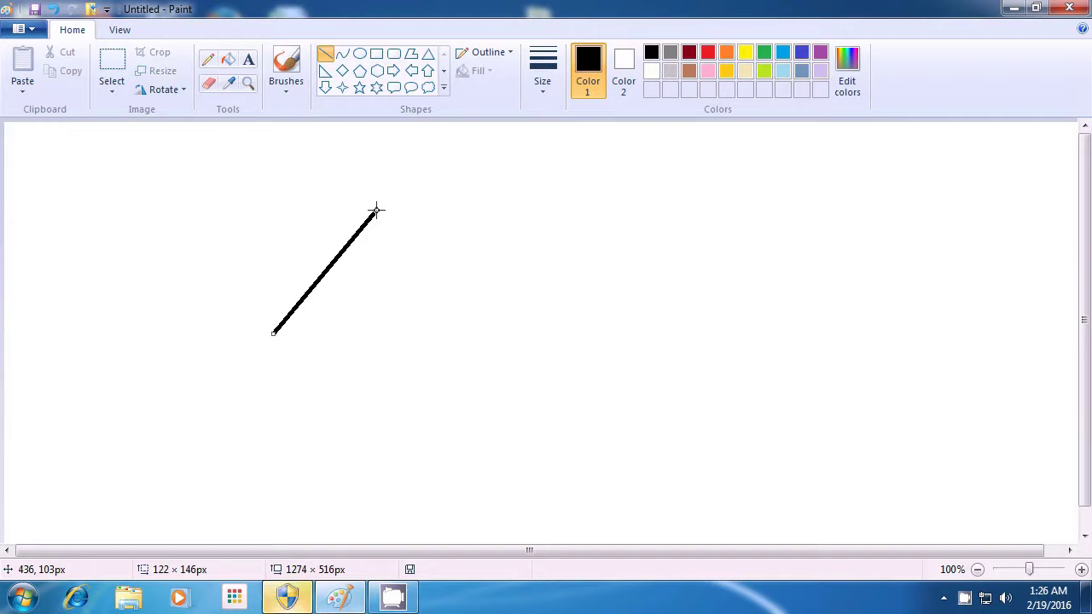
{"action": "left_click", "coordinate": [388, 207]}
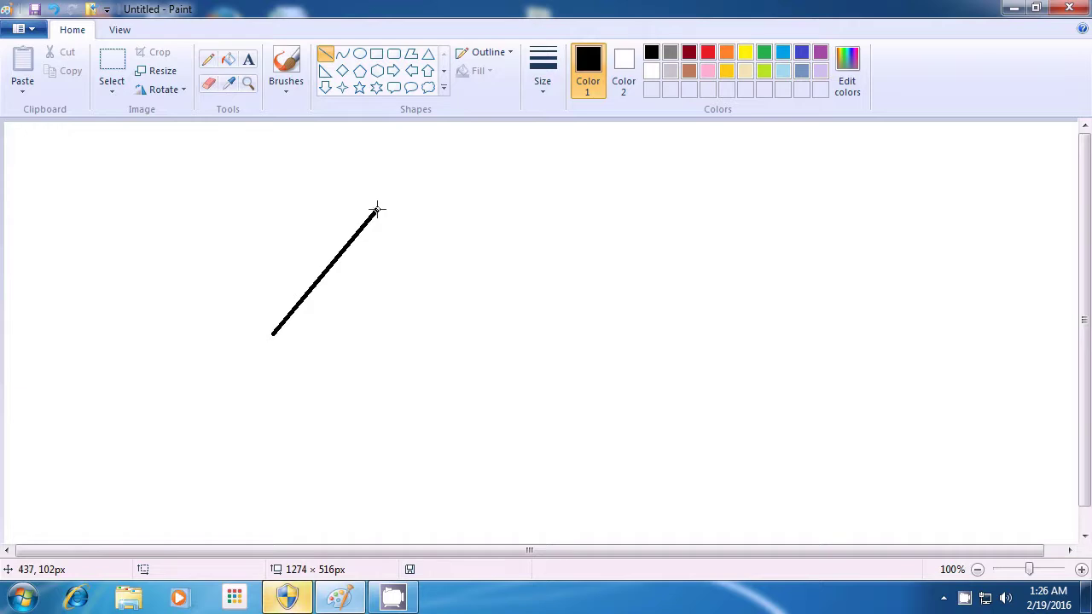
{"action": "left_click_drag", "start_coordinate": [377, 209], "coordinate": [639, 345]}
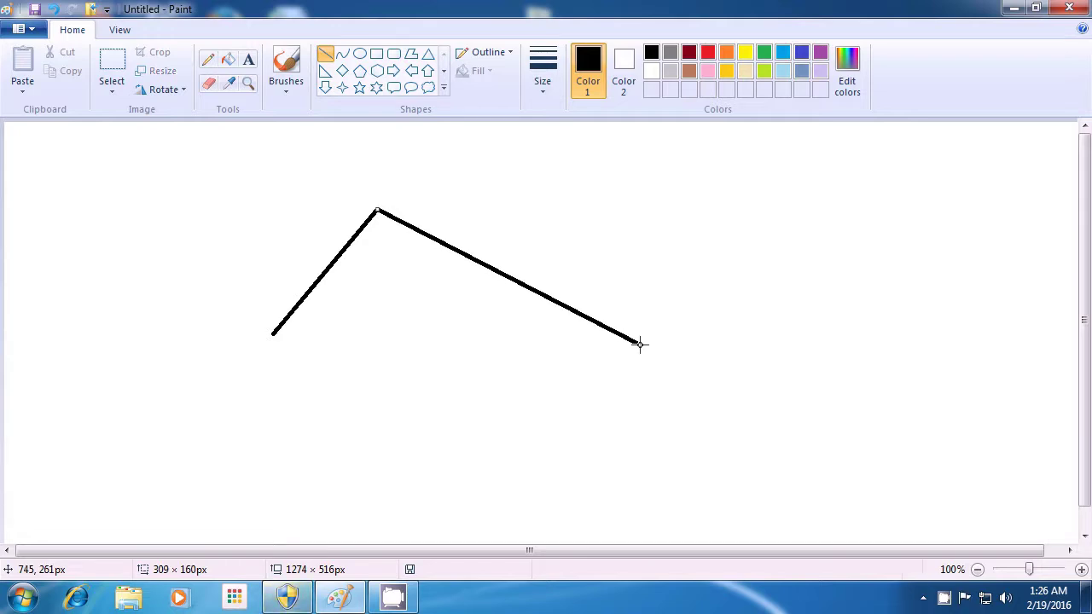
{"action": "left_click", "coordinate": [718, 357]}
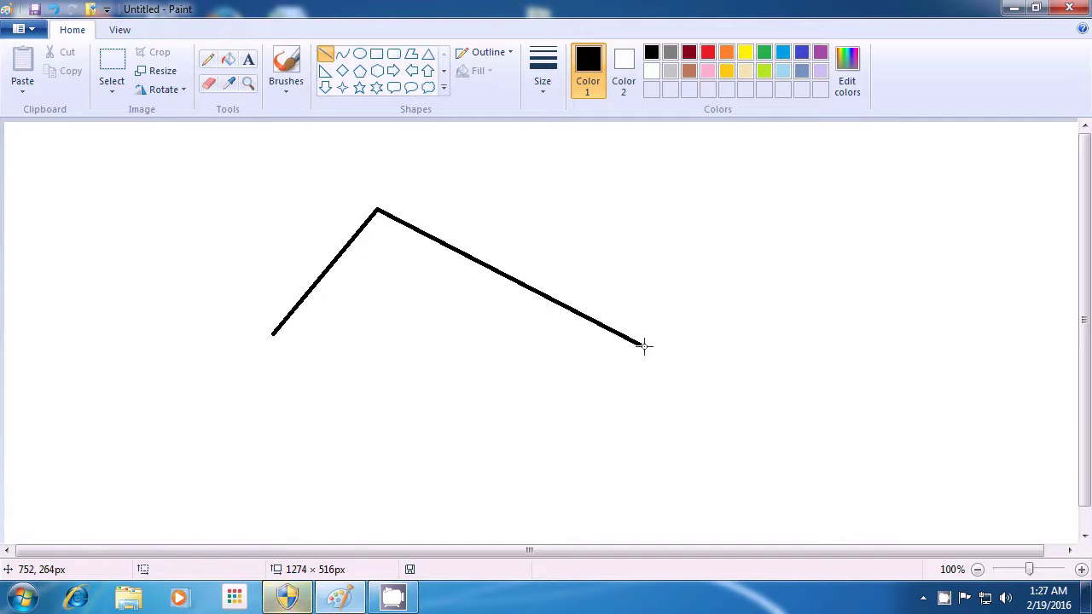
{"action": "left_click_drag", "start_coordinate": [642, 345], "coordinate": [765, 200]}
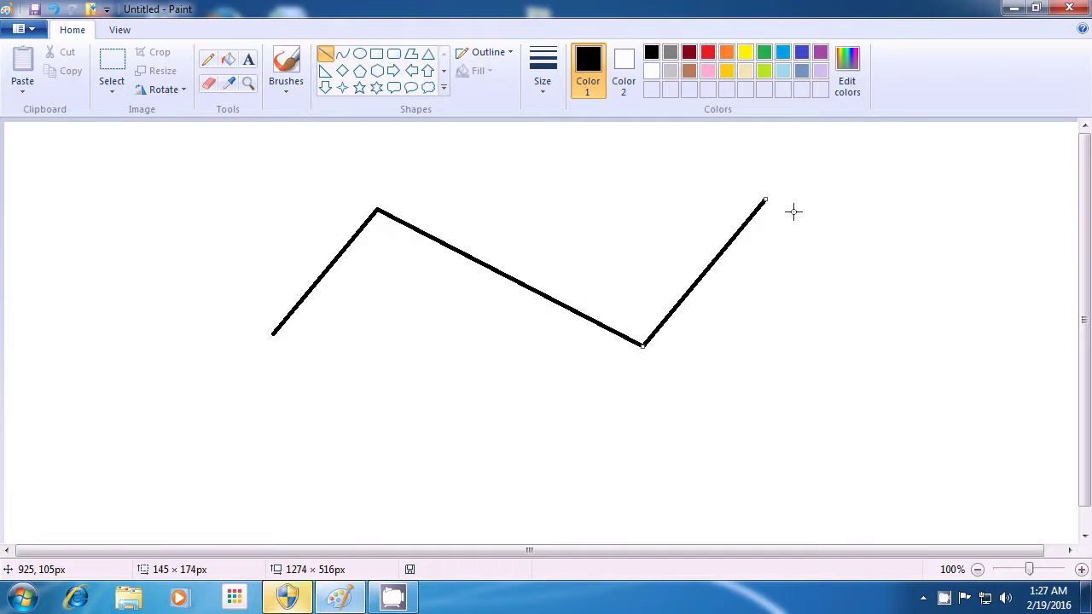
{"action": "left_click", "coordinate": [793, 212]}
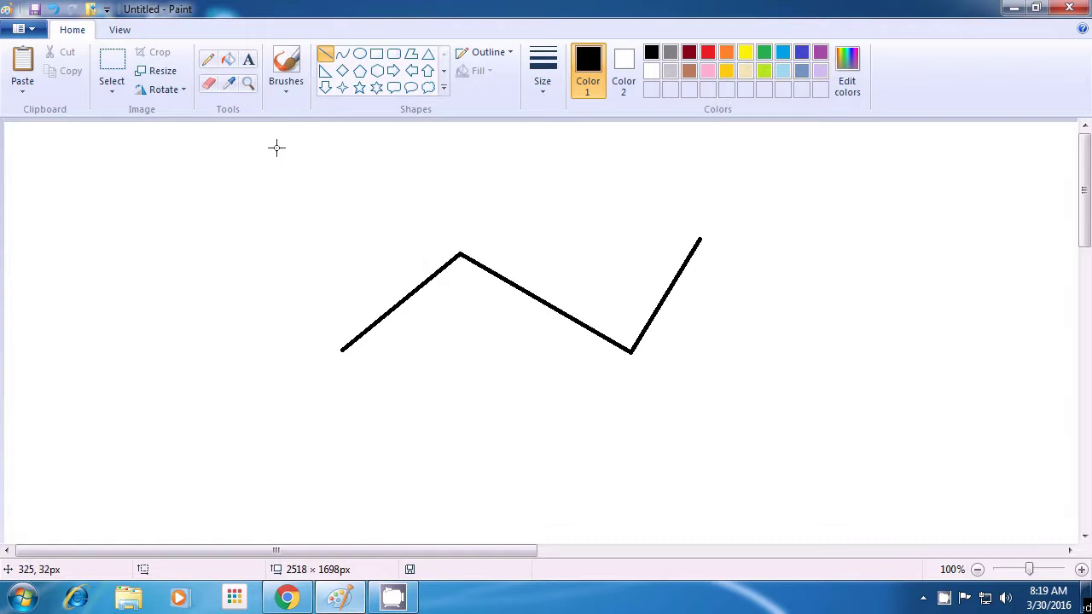
- Erase the lower-left end of the zigzag's first line with the Eraser
{"action": "left_click", "coordinate": [208, 85]}
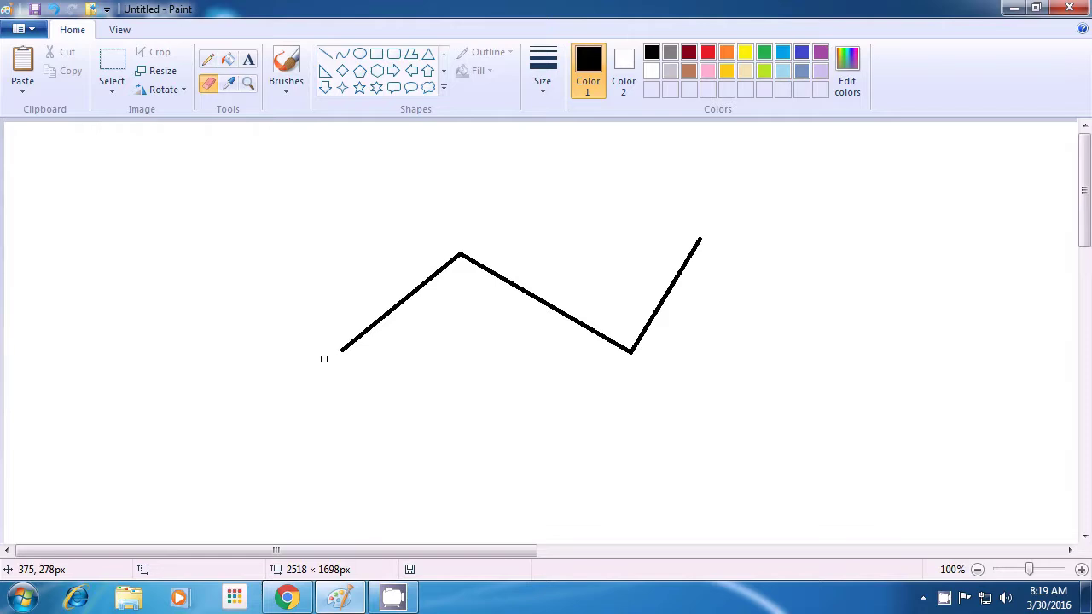
{"action": "left_click_drag", "start_coordinate": [338, 348], "coordinate": [381, 318]}
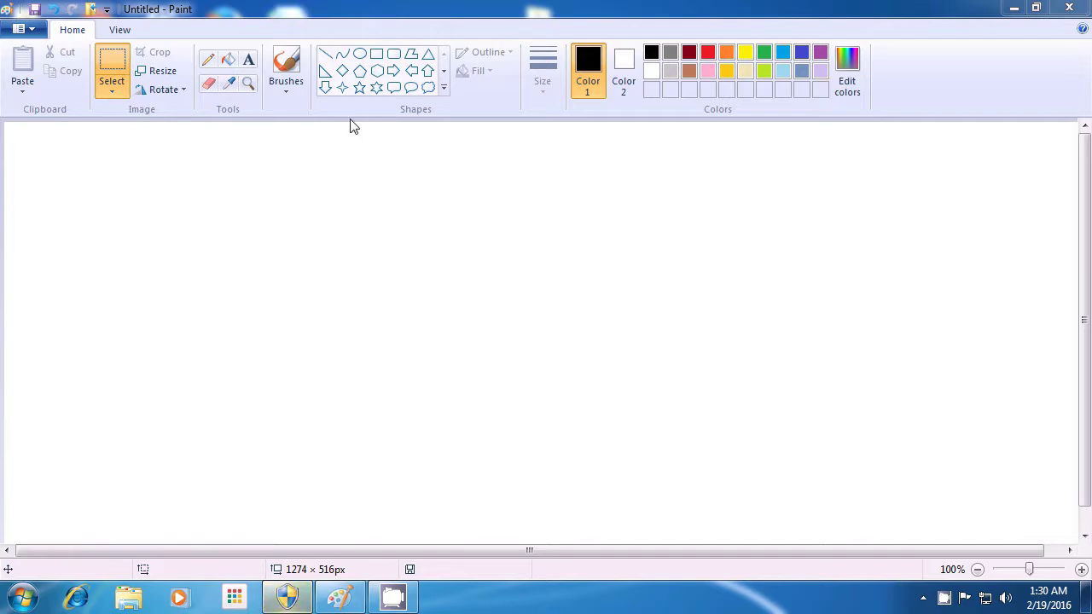
- Draw three straight horizontal black lines, each about 420 px long, one below the other on the blank canvas
{"action": "left_click", "coordinate": [328, 57]}
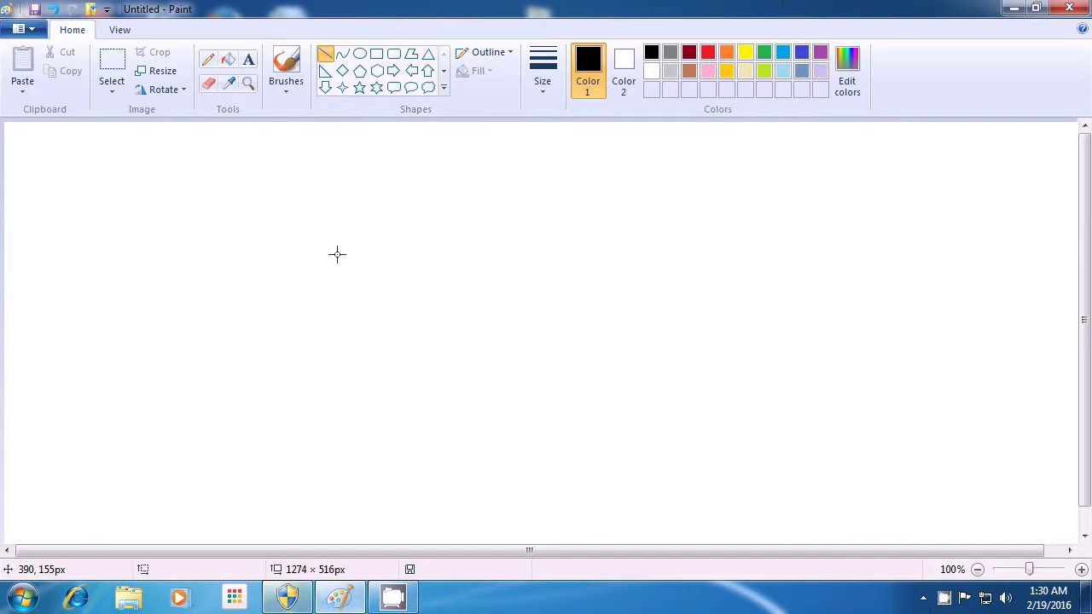
{"action": "left_click_drag", "start_coordinate": [337, 254], "coordinate": [698, 257]}
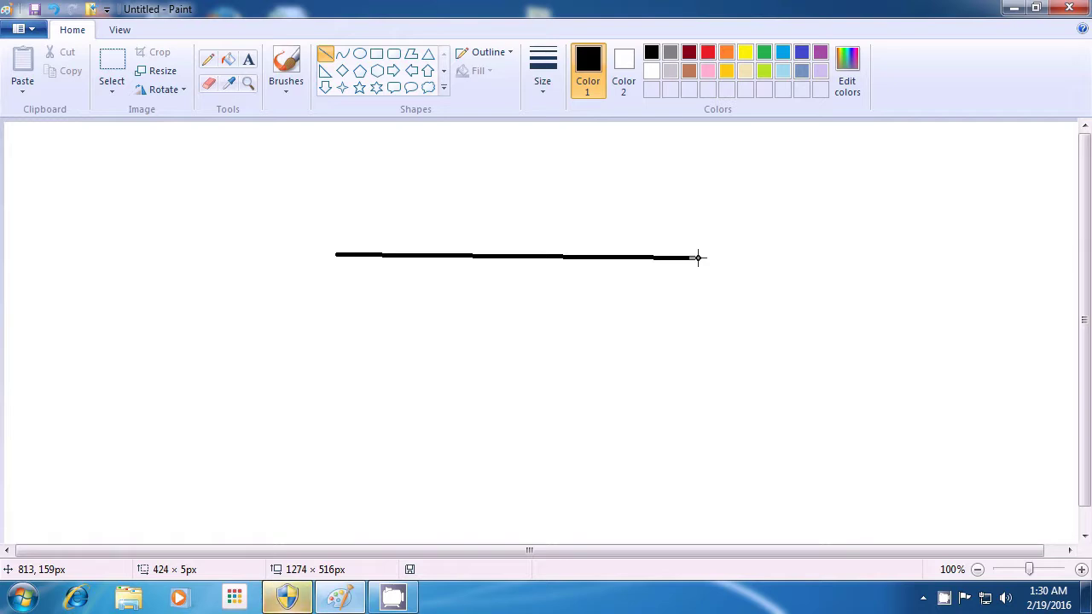
{"action": "left_click_drag", "start_coordinate": [697, 256], "coordinate": [693, 253]}
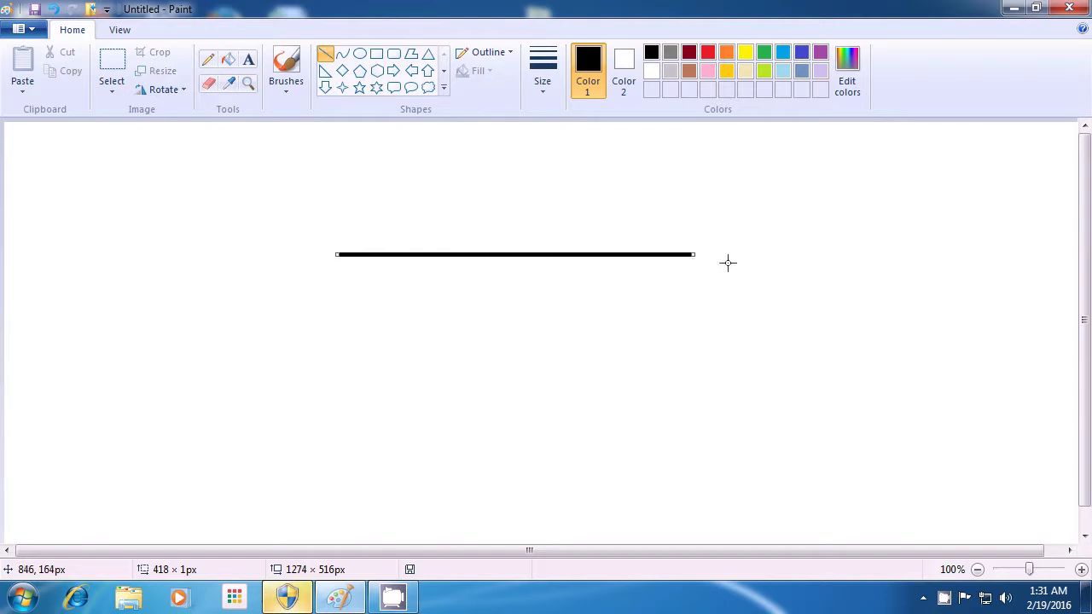
{"action": "left_click", "coordinate": [731, 264]}
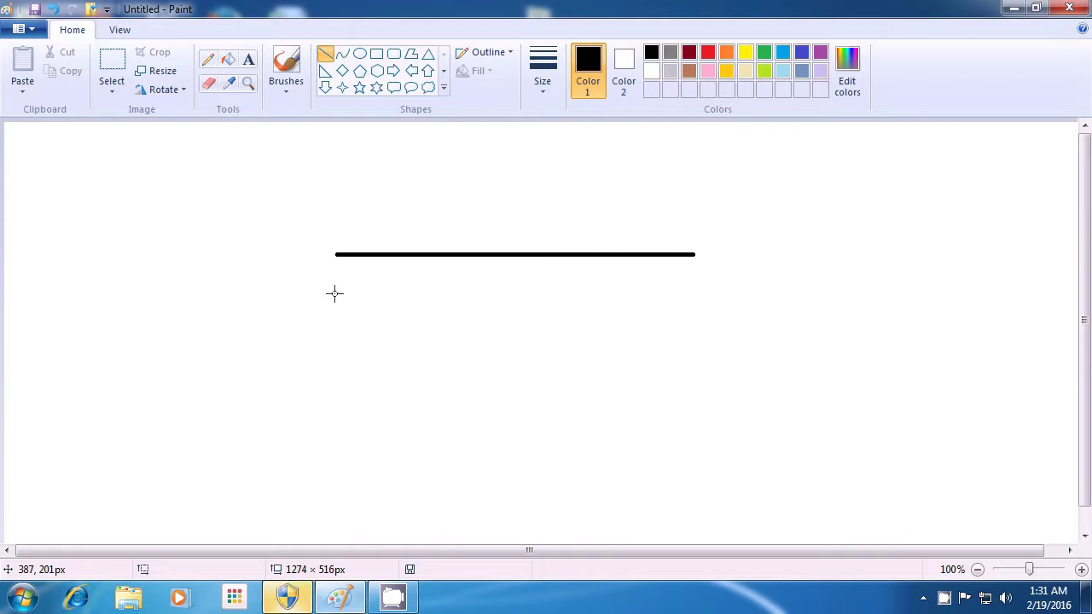
{"action": "left_click_drag", "start_coordinate": [333, 293], "coordinate": [697, 294]}
{"action": "left_click", "coordinate": [760, 300]}
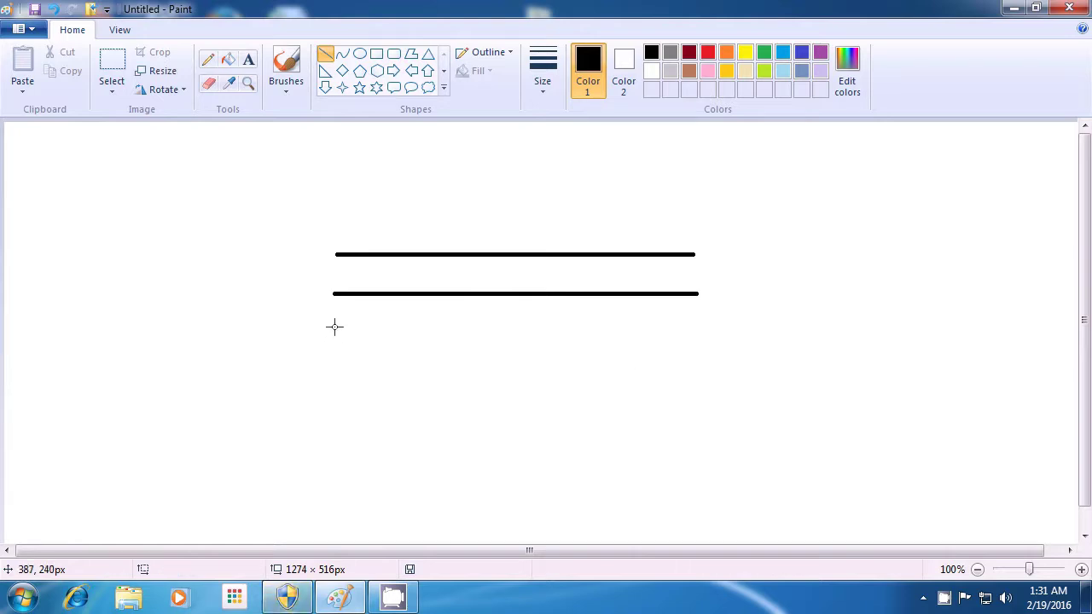
{"action": "left_click_drag", "start_coordinate": [333, 327], "coordinate": [695, 327]}
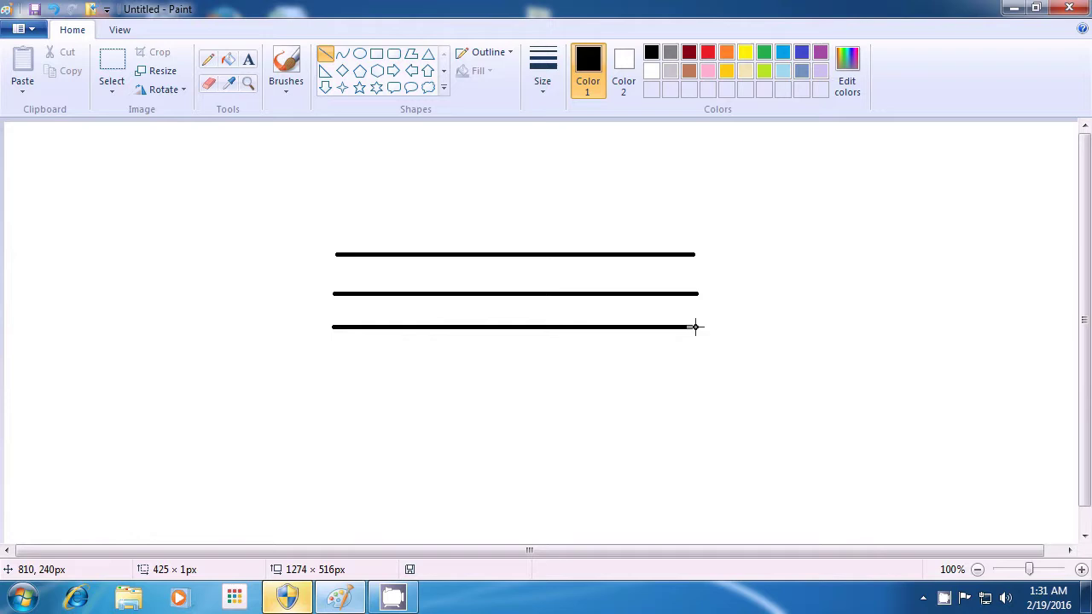
{"action": "left_click", "coordinate": [784, 320]}
- Draw two parallel vertical lines, about 181 and 186 px long, beside the right ends of the horizontal lines
{"action": "left_click_drag", "start_coordinate": [722, 212], "coordinate": [721, 367]}
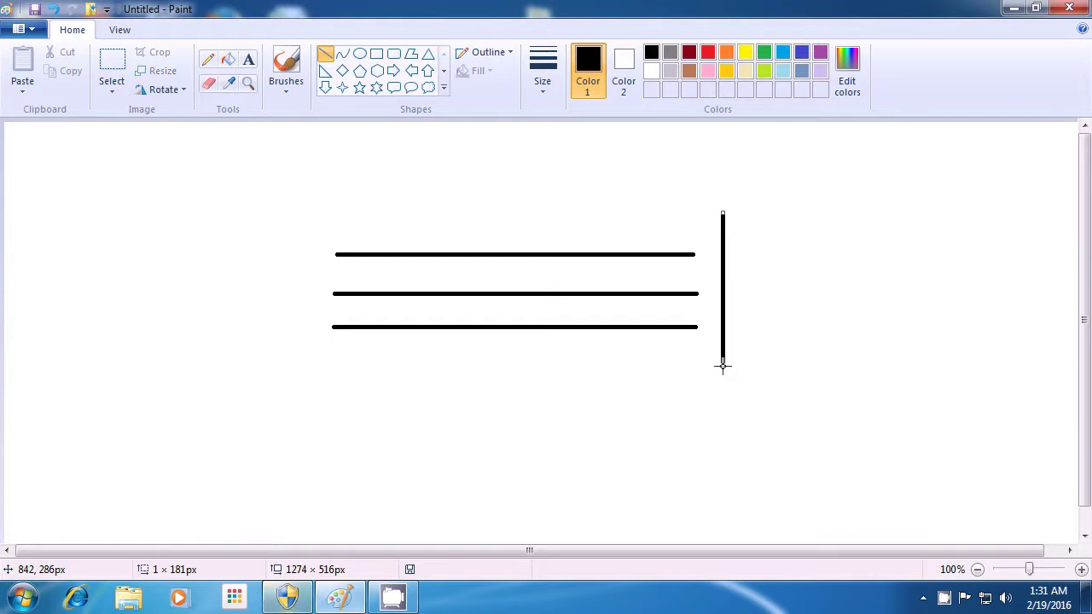
{"action": "left_click", "coordinate": [792, 355]}
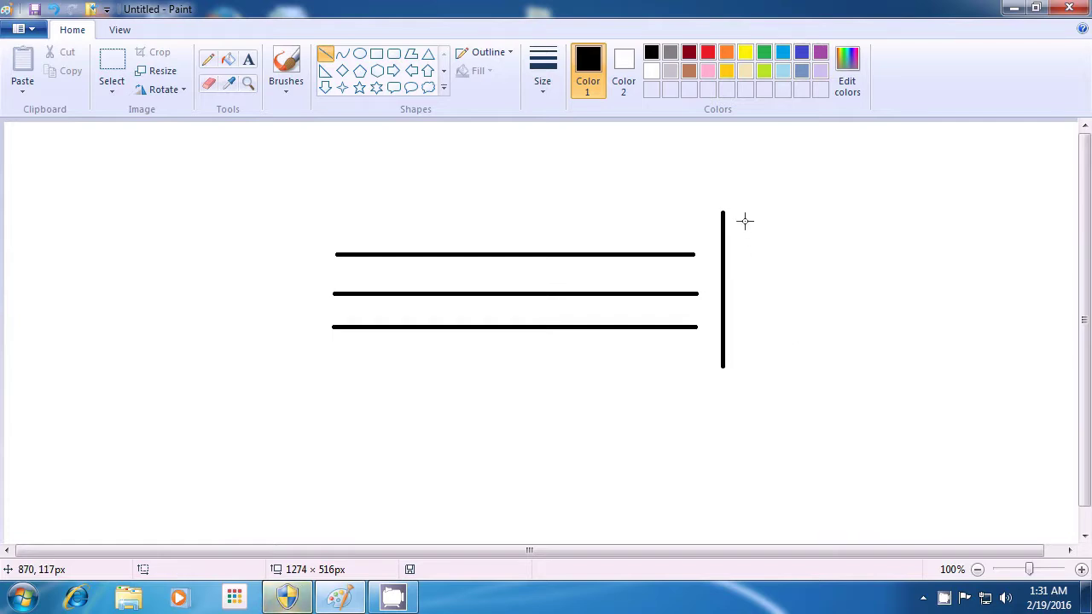
{"action": "left_click_drag", "start_coordinate": [744, 211], "coordinate": [744, 369]}
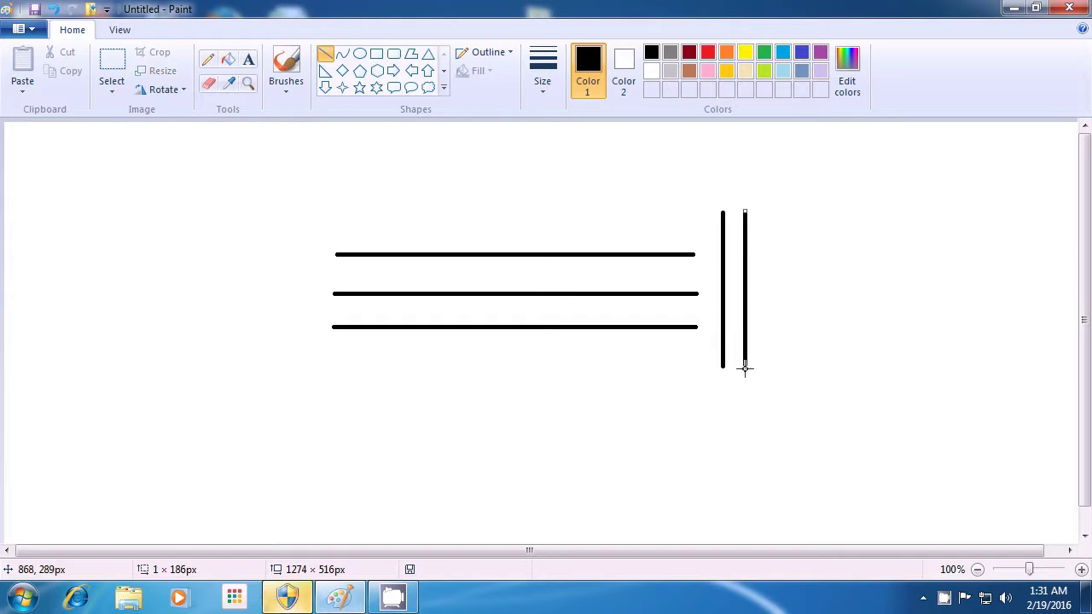
{"action": "left_click", "coordinate": [839, 348]}
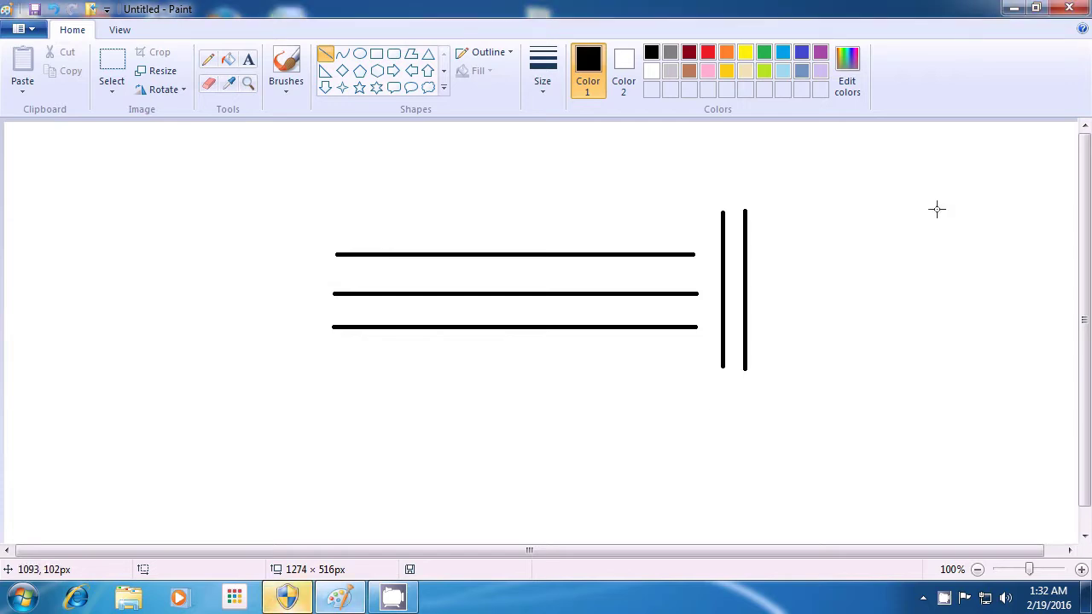
- Close Paint without saving the changes to the untitled drawing
{"action": "left_click", "coordinate": [1071, 9]}
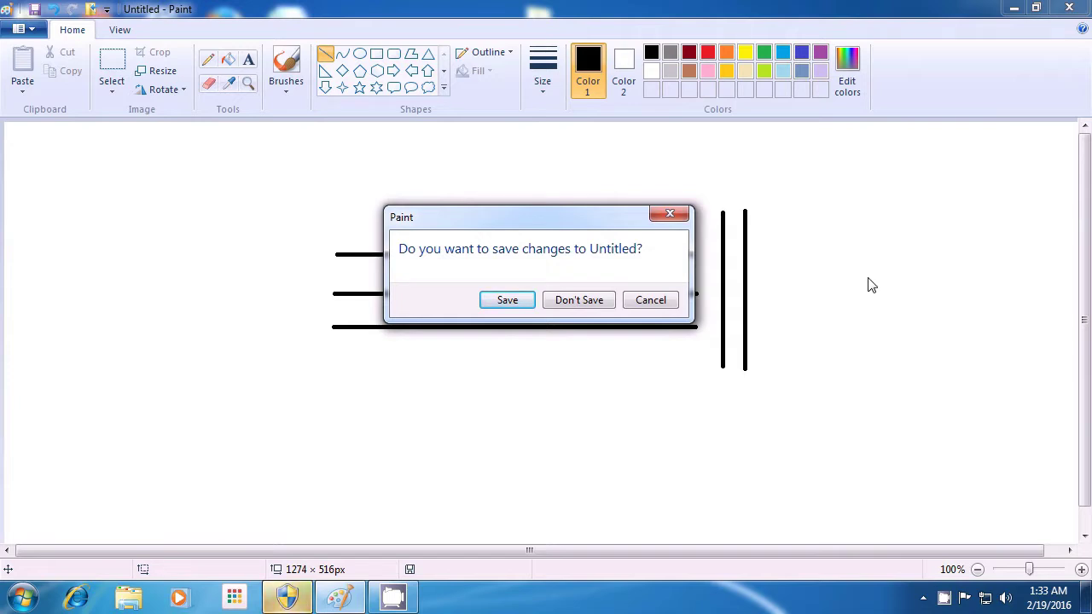
{"action": "left_click", "coordinate": [580, 301]}
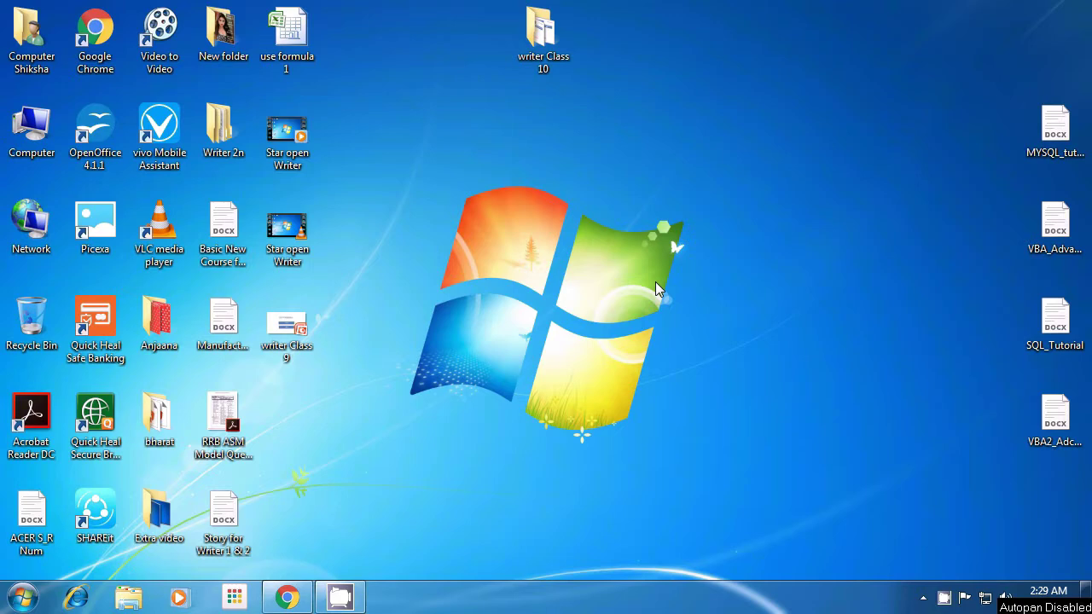
- Open the Start menu from the desktop
{"action": "left_click", "coordinate": [22, 597]}
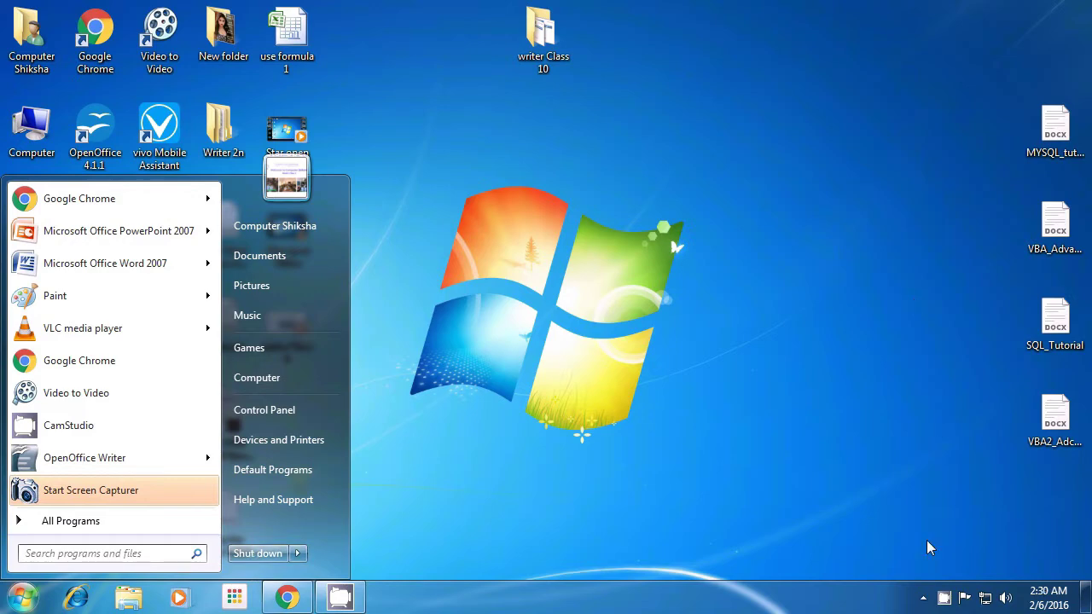
{"action": "right_click", "coordinate": [948, 604]}
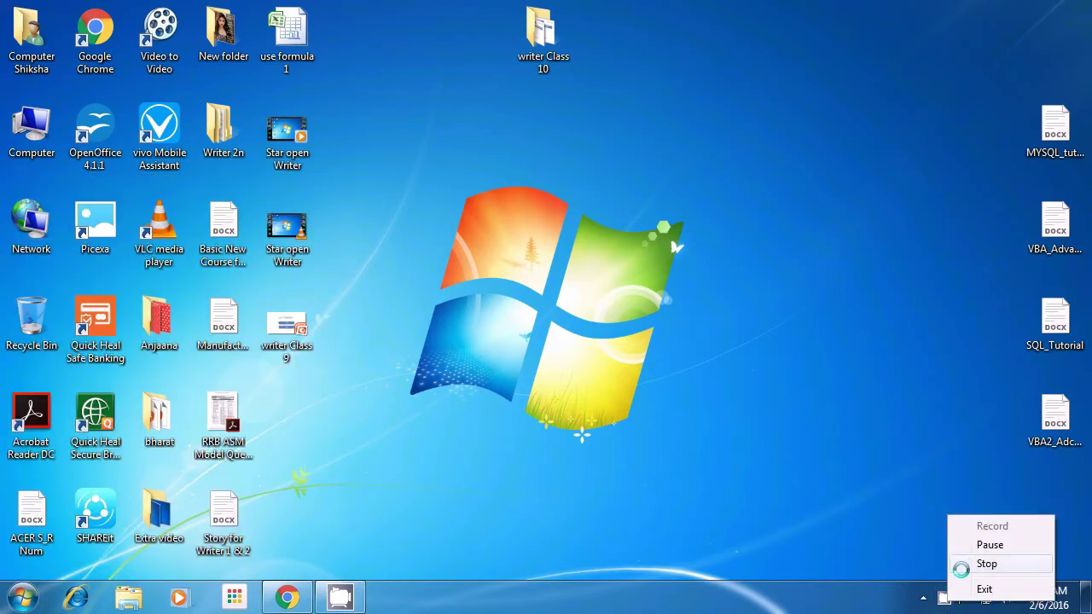
{"action": "left_click", "coordinate": [960, 563]}
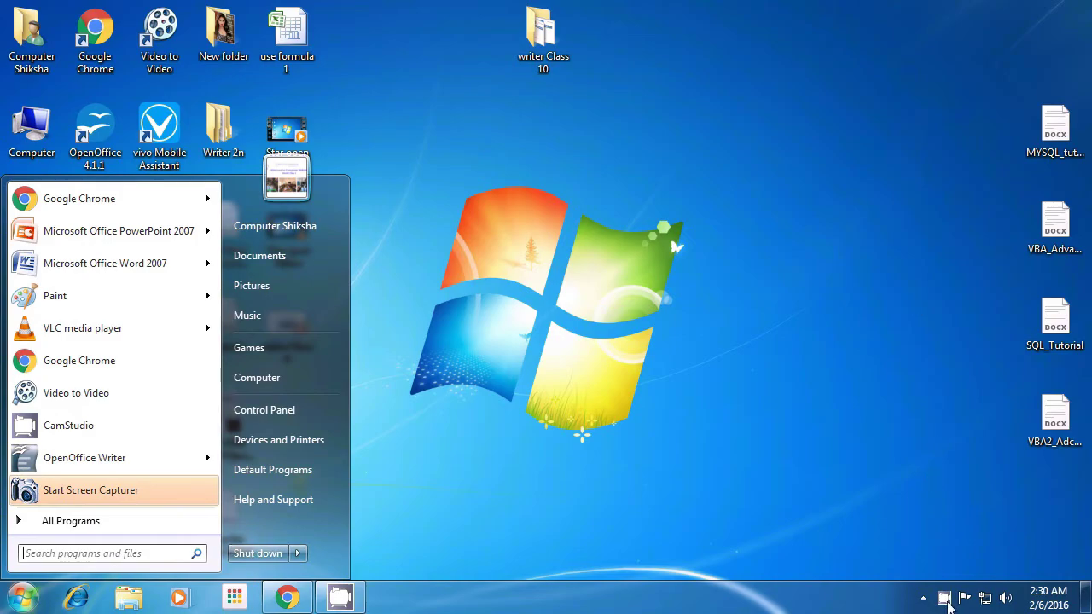